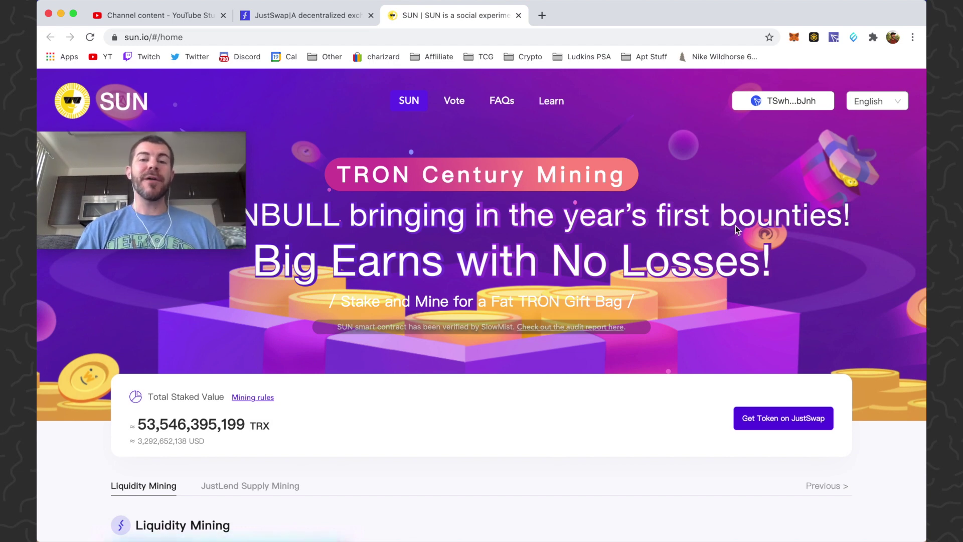
- Browse the page and check the current balances in the TronLink wallet
{"action": "scroll", "coordinate": [772, 258], "scroll_direction": "down", "scroll_amount": 5}
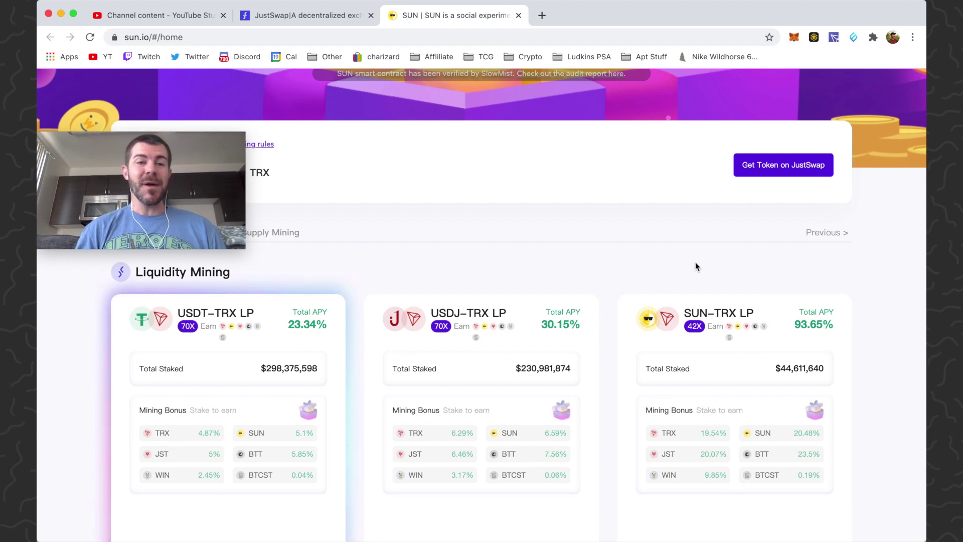
{"action": "scroll", "coordinate": [686, 258], "scroll_direction": "up", "scroll_amount": 5}
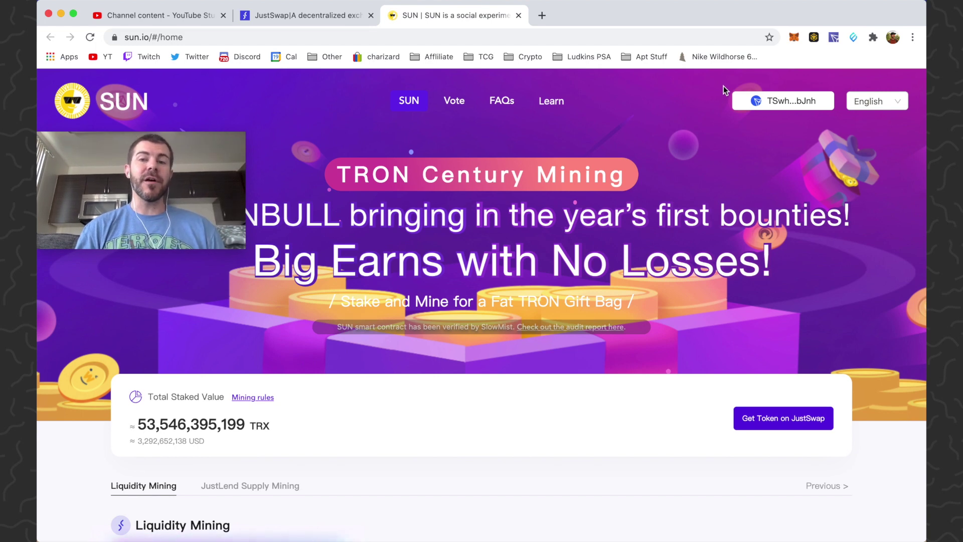
{"action": "left_click", "coordinate": [834, 38]}
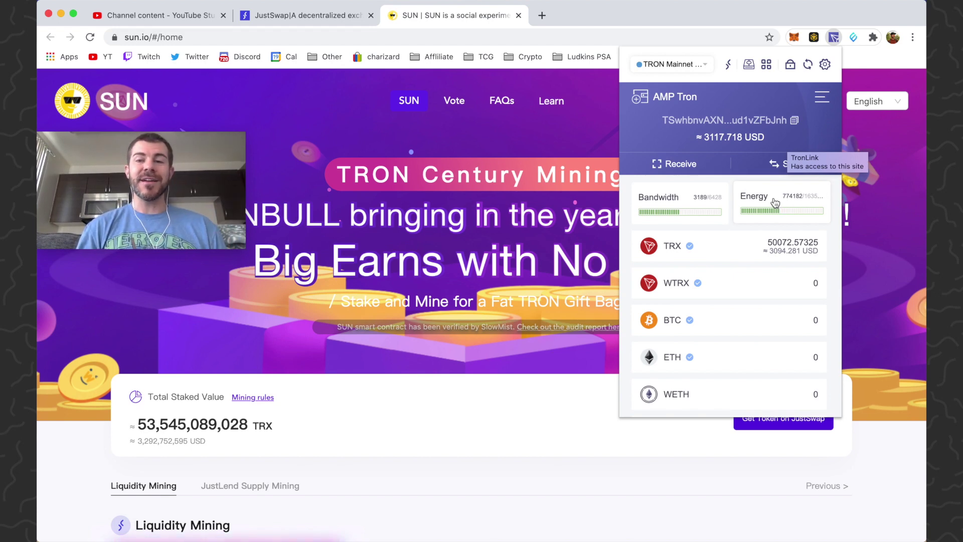
{"action": "left_click", "coordinate": [387, 186]}
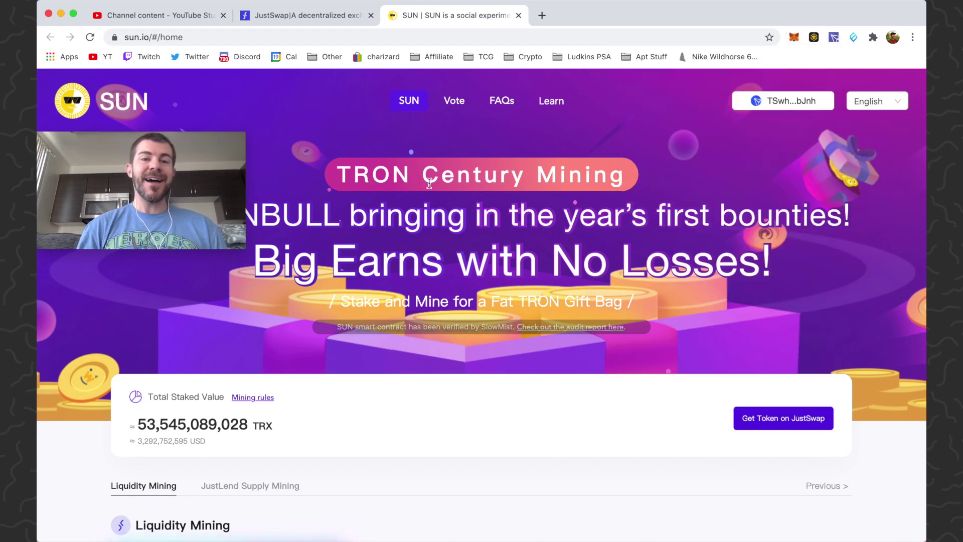
{"action": "scroll", "coordinate": [447, 194], "scroll_direction": "down", "scroll_amount": 5}
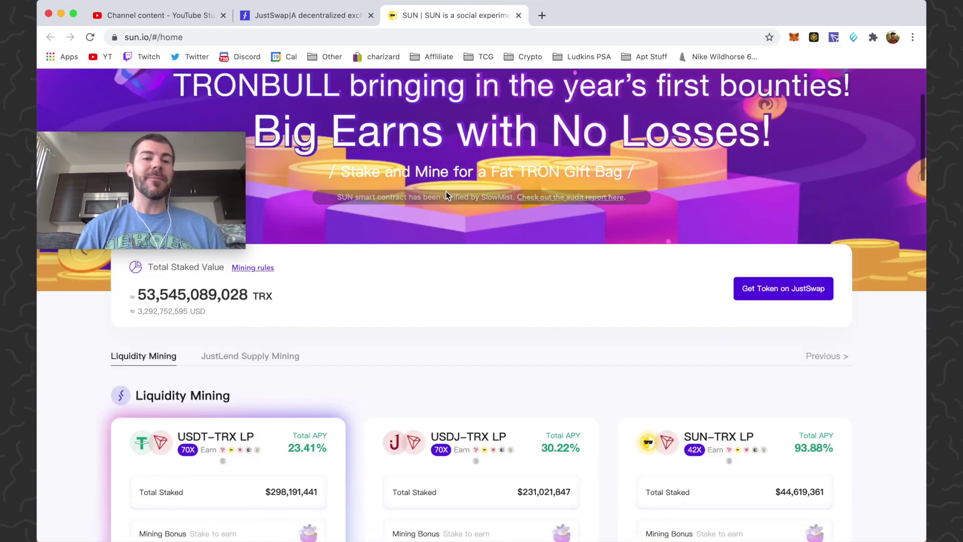
{"action": "scroll", "coordinate": [446, 195], "scroll_direction": "down", "scroll_amount": 1}
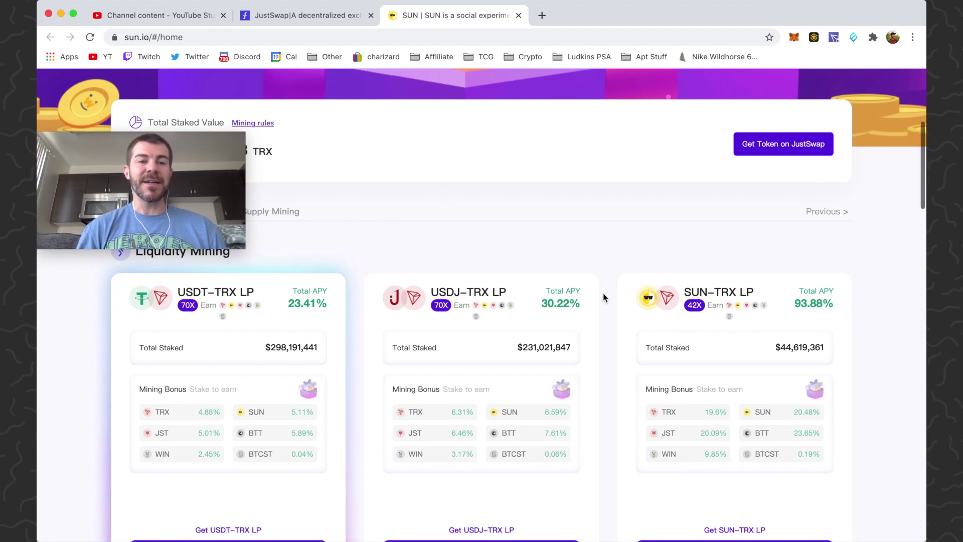
{"action": "scroll", "coordinate": [603, 293], "scroll_direction": "down", "scroll_amount": 1}
{"action": "scroll", "coordinate": [604, 263], "scroll_direction": "up", "scroll_amount": 1}
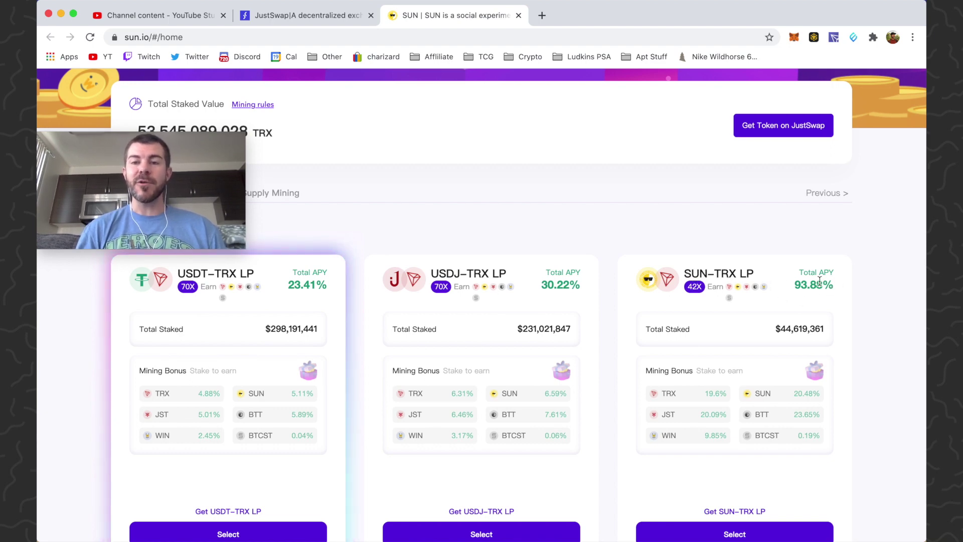
{"action": "scroll", "coordinate": [800, 296], "scroll_direction": "down", "scroll_amount": 3}
{"action": "scroll", "coordinate": [526, 528], "scroll_direction": "down", "scroll_amount": 4}
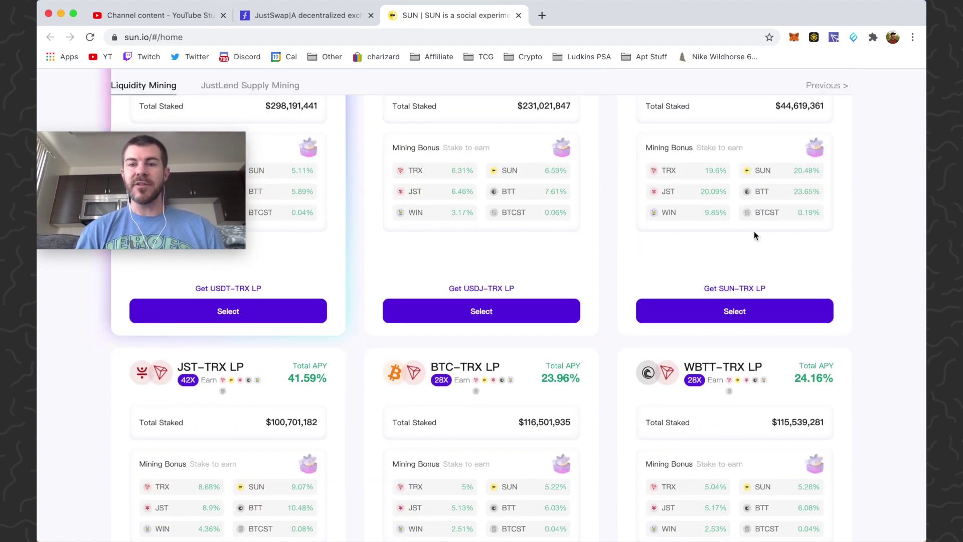
{"action": "scroll", "coordinate": [753, 231], "scroll_direction": "up", "scroll_amount": 3}
{"action": "scroll", "coordinate": [754, 234], "scroll_direction": "up", "scroll_amount": 1}
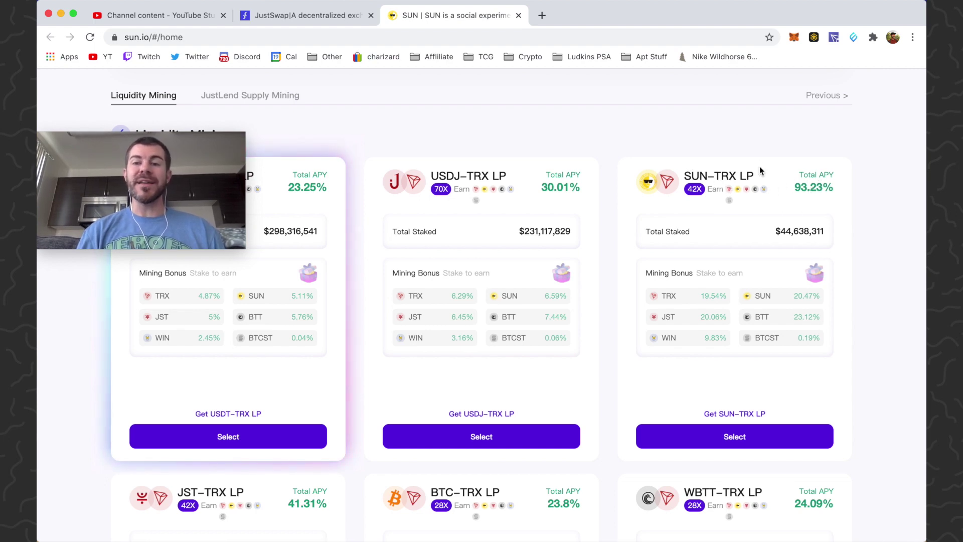
- In JustSwap, find the SUN-TRX pair and open its Trade form
{"action": "left_click", "coordinate": [346, 15]}
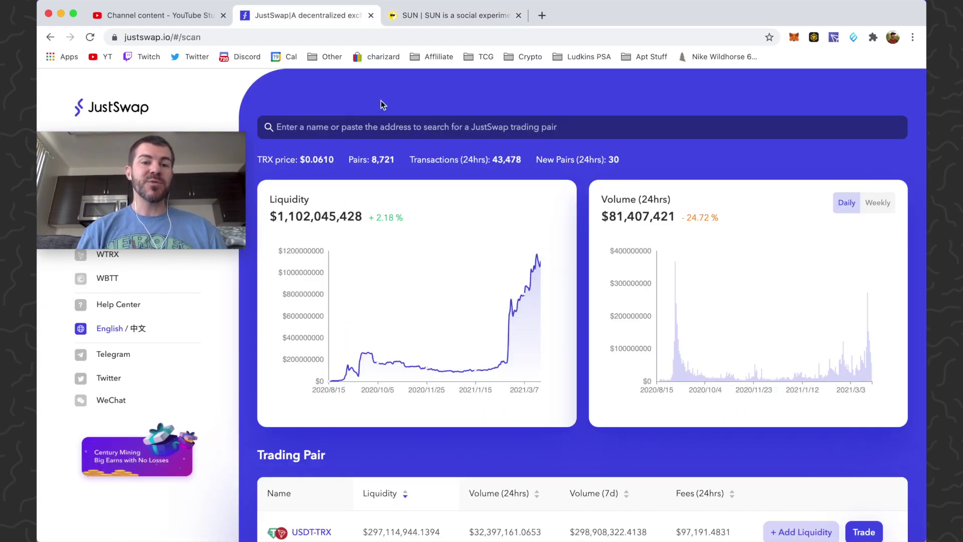
{"action": "scroll", "coordinate": [273, 411], "scroll_direction": "down", "scroll_amount": 5}
{"action": "scroll", "coordinate": [274, 411], "scroll_direction": "down", "scroll_amount": 1}
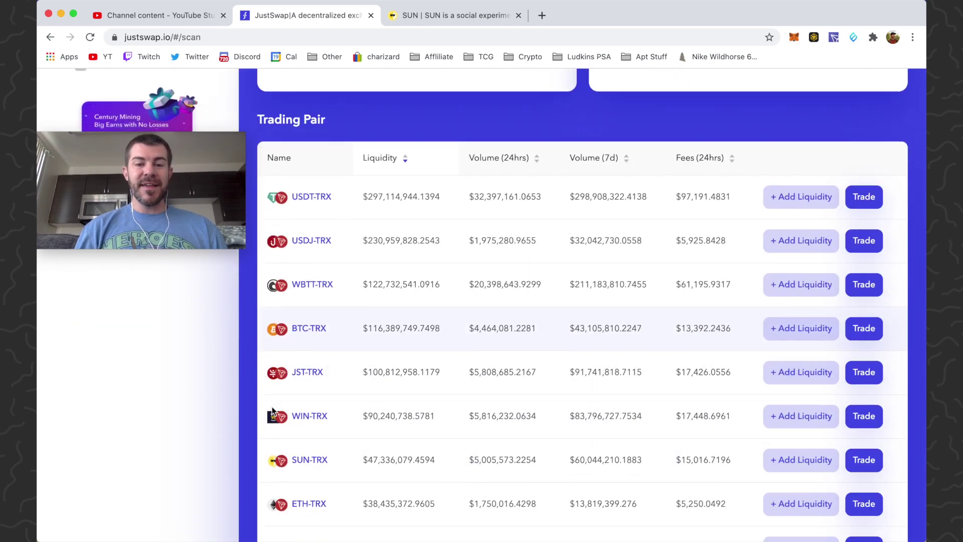
{"action": "scroll", "coordinate": [507, 401], "scroll_direction": "up", "scroll_amount": 6}
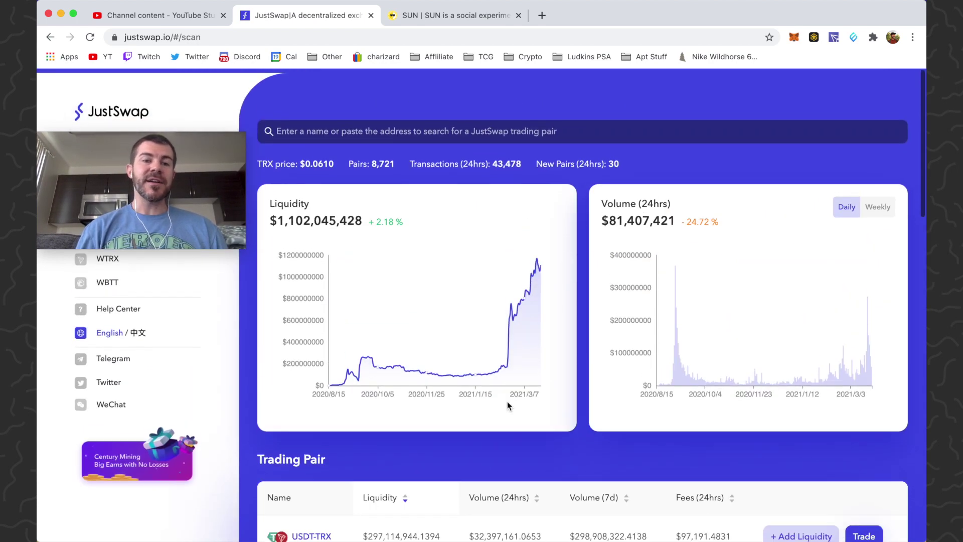
{"action": "left_click", "coordinate": [321, 129]}
{"action": "left_click", "coordinate": [326, 190]}
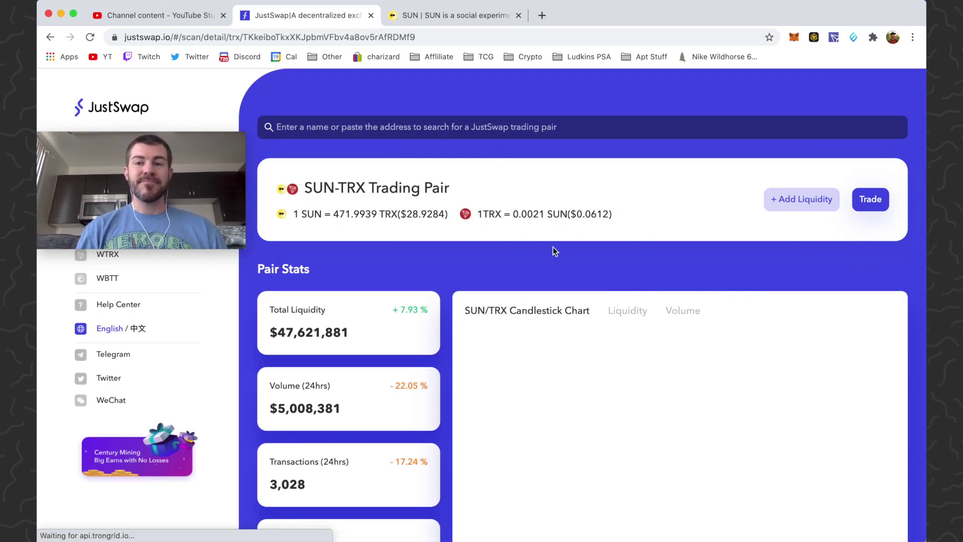
{"action": "left_click", "coordinate": [872, 203]}
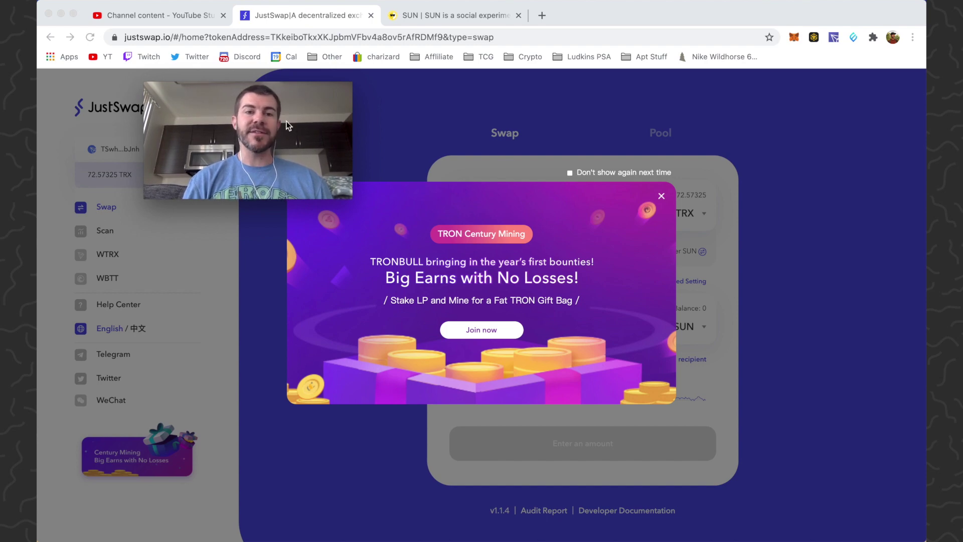
- Dismiss the TRON Century Mining popup, enter 25 TRX to swap into SUN, and review it
{"action": "left_click_drag", "start_coordinate": [289, 126], "coordinate": [196, 445]}
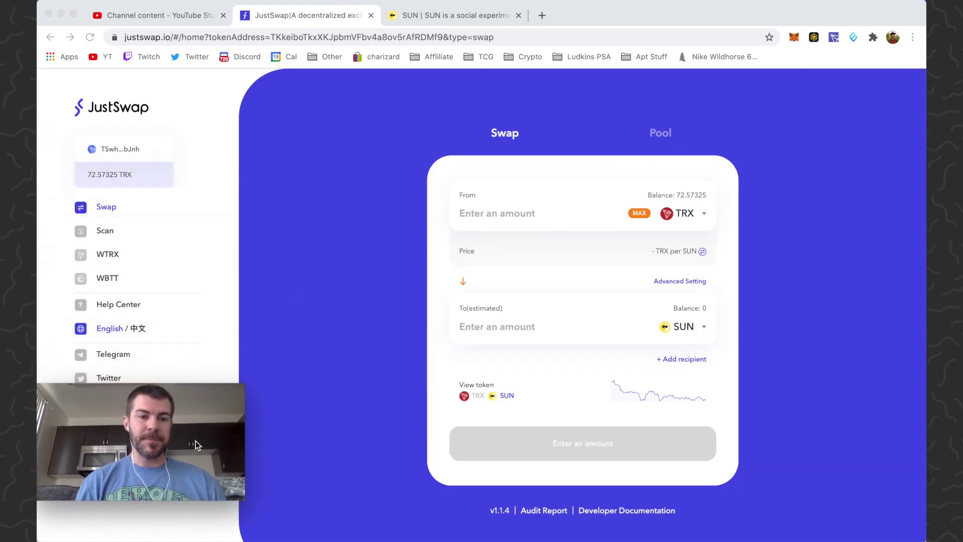
{"action": "left_click", "coordinate": [674, 195]}
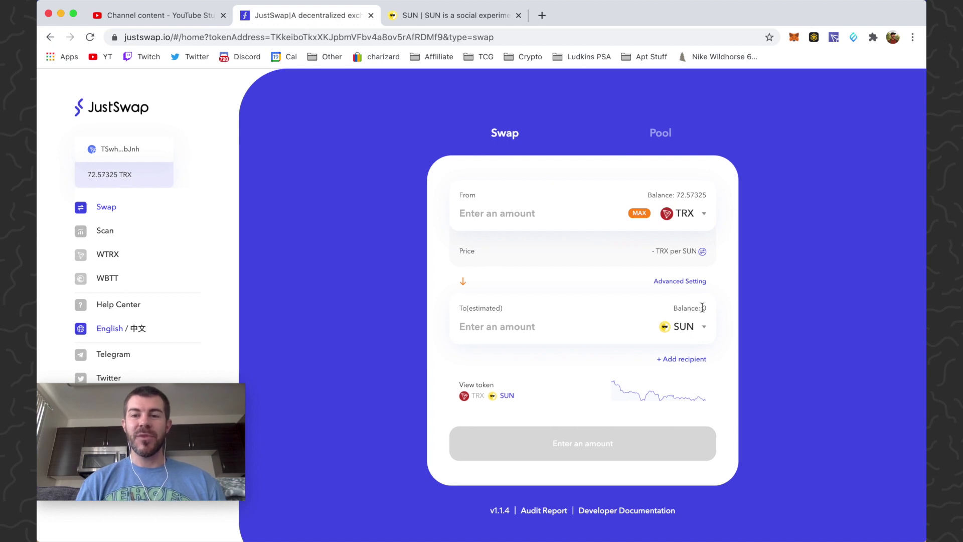
{"action": "left_click", "coordinate": [501, 213]}
{"action": "type", "text": "25"}
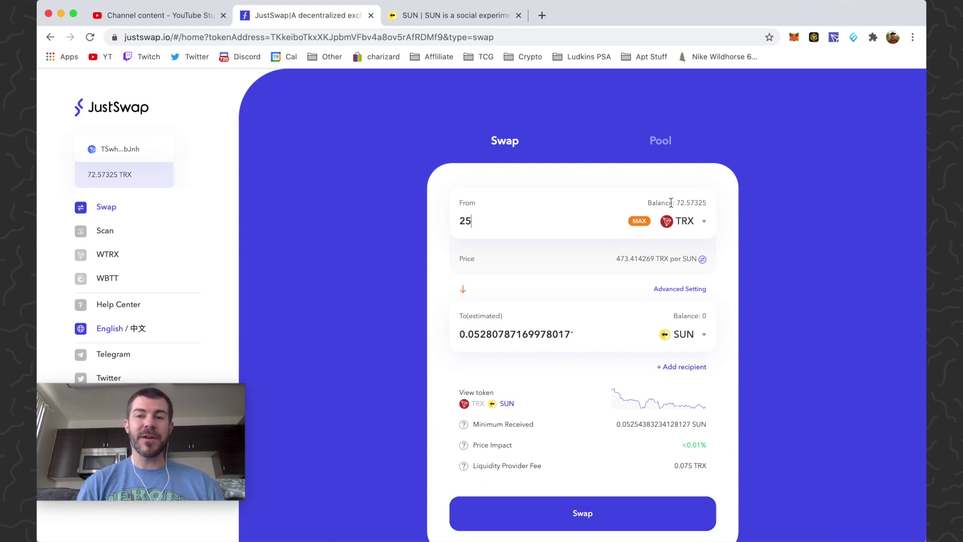
{"action": "left_click", "coordinate": [590, 517]}
- Confirm the 25 TRX swap, approve it in TronLink and close the completion dialog
{"action": "left_click", "coordinate": [594, 416]}
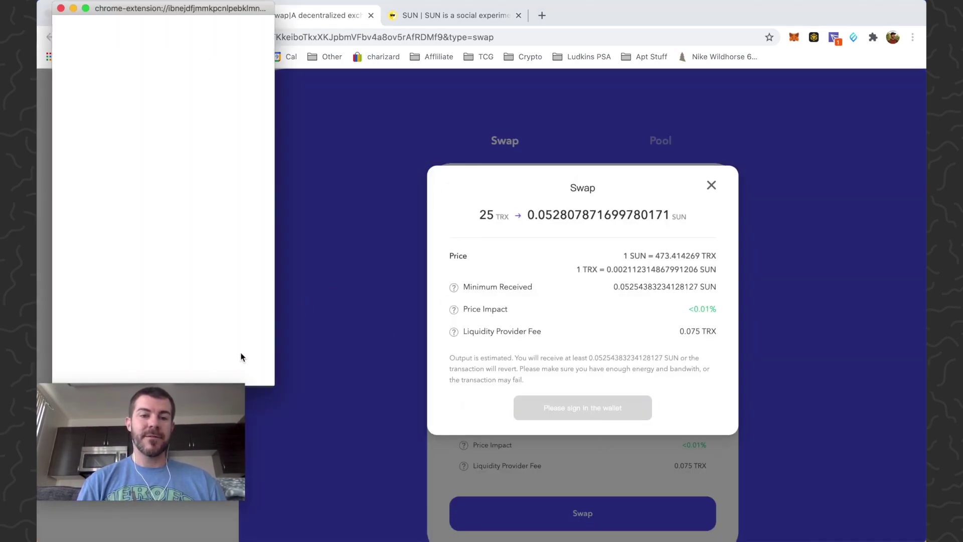
{"action": "left_click", "coordinate": [223, 364]}
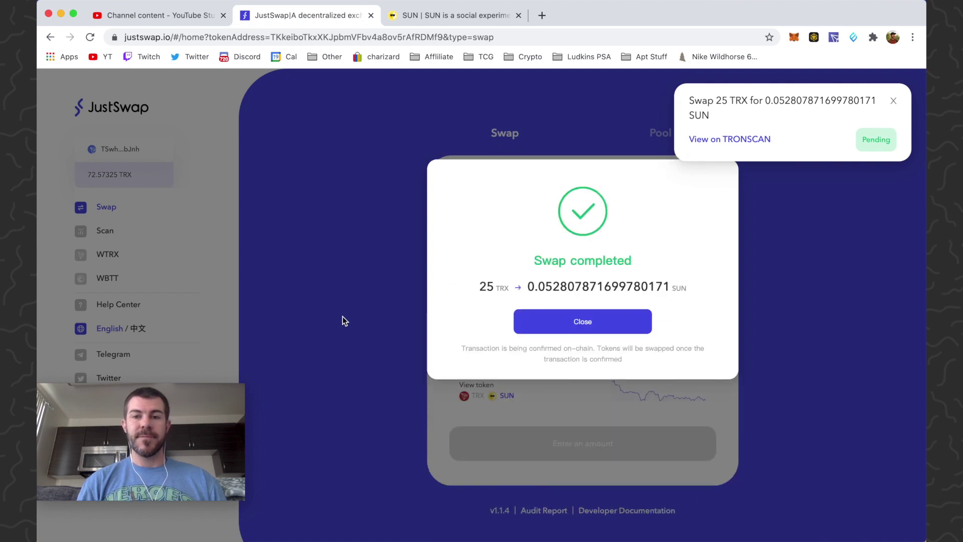
{"action": "left_click", "coordinate": [627, 315]}
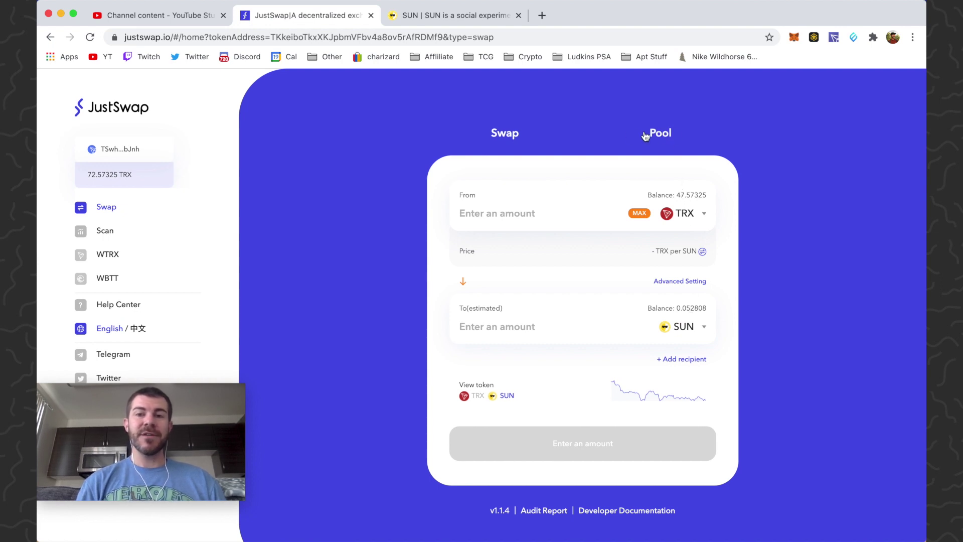
- Add liquidity with SUN at its MAX 0.052808 against 24.924932 TRX, and review the deposit
{"action": "left_click", "coordinate": [662, 134]}
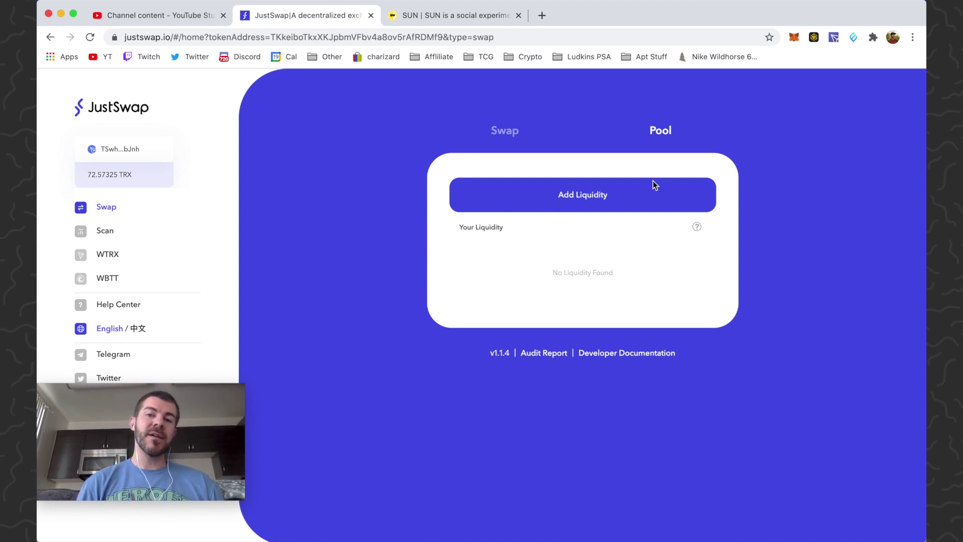
{"action": "left_click", "coordinate": [612, 199]}
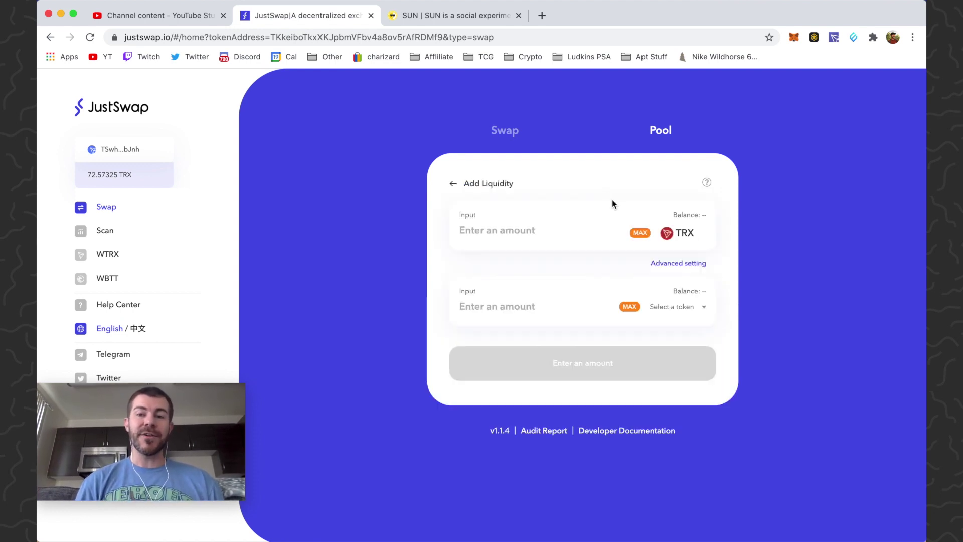
{"action": "left_click", "coordinate": [683, 307]}
{"action": "left_click", "coordinate": [552, 325]}
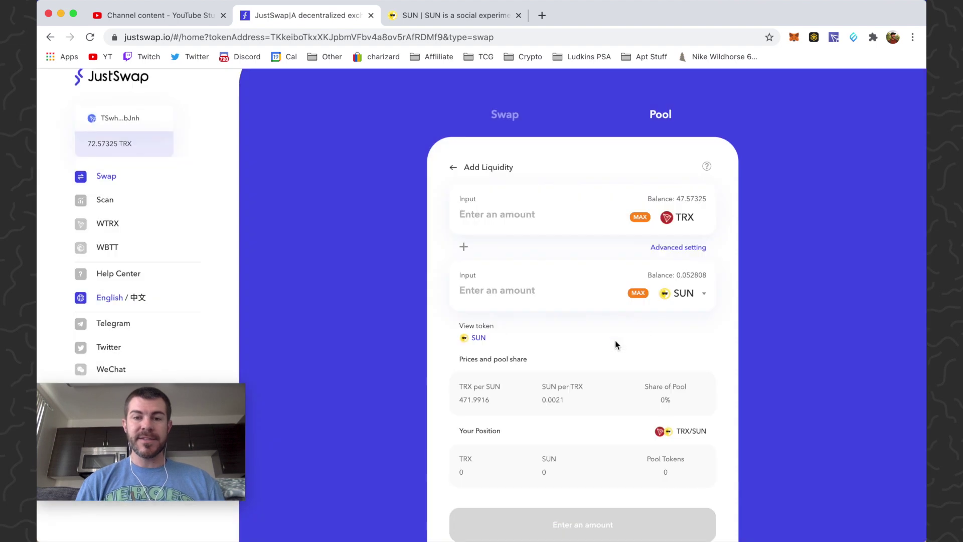
{"action": "left_click", "coordinate": [638, 295]}
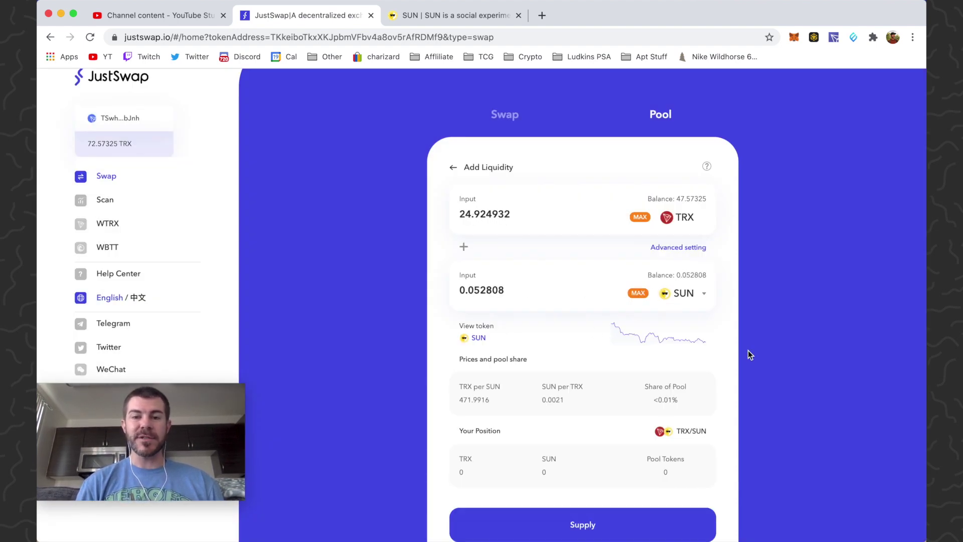
{"action": "scroll", "coordinate": [748, 349], "scroll_direction": "down", "scroll_amount": 2}
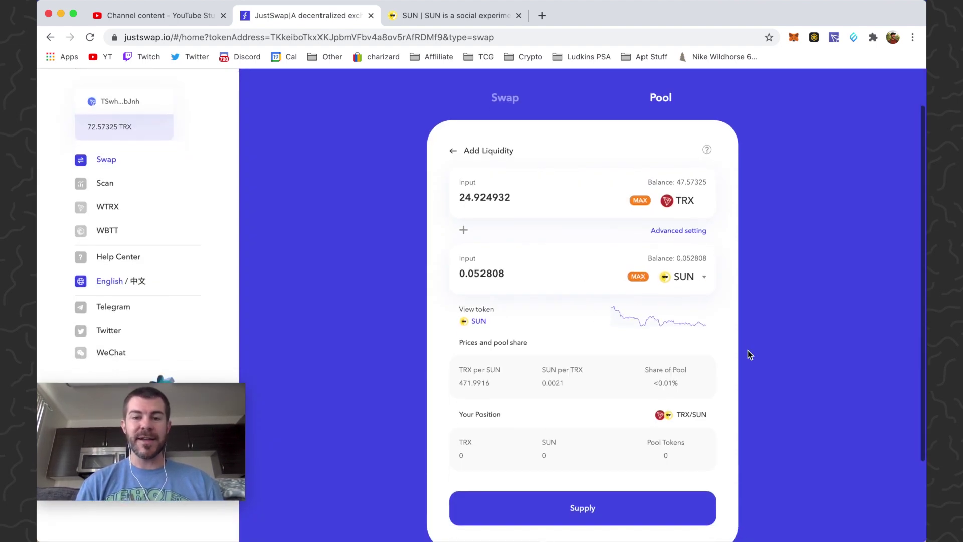
{"action": "left_click", "coordinate": [621, 486]}
- Supply the TRX/SUN liquidity, approve it in TronLink and close the Liquidity added dialog
{"action": "left_click", "coordinate": [583, 394]}
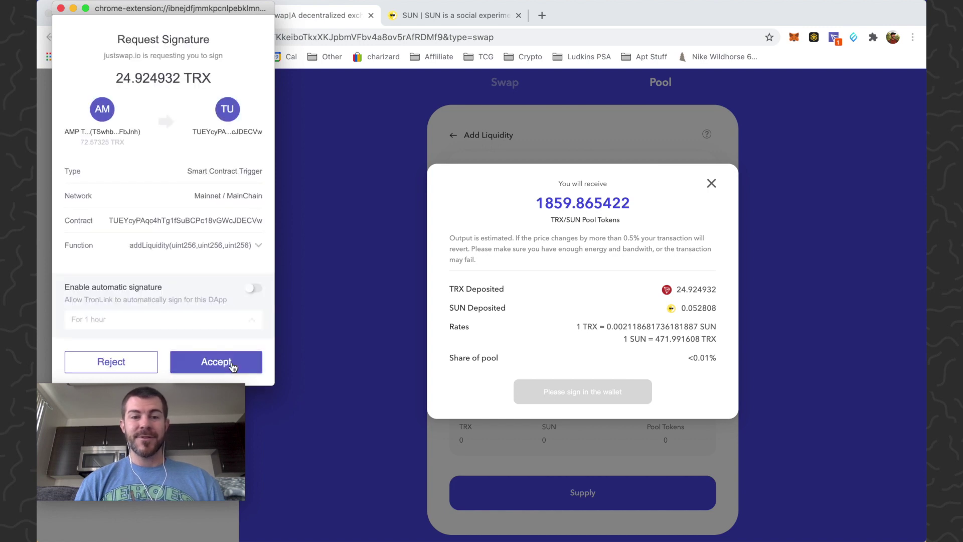
{"action": "left_click", "coordinate": [226, 364]}
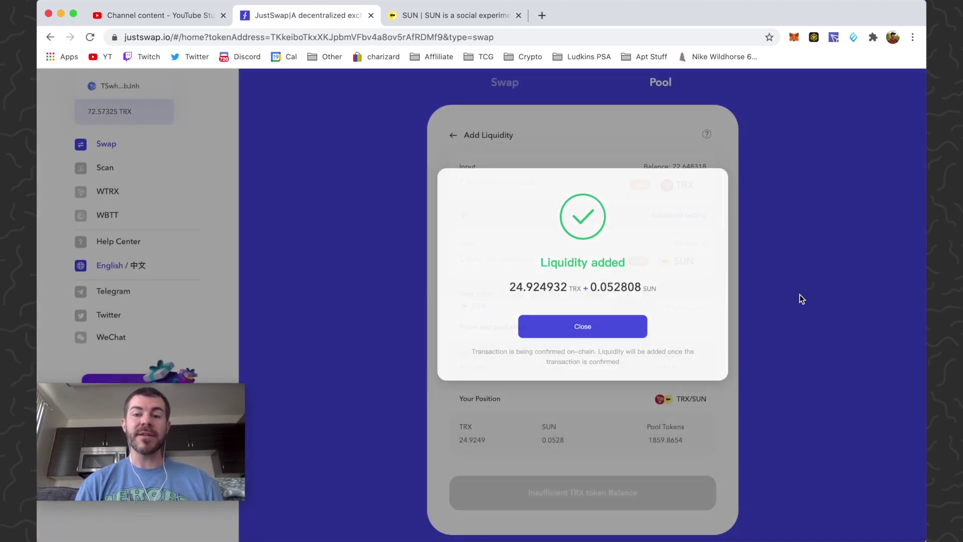
{"action": "left_click", "coordinate": [799, 295]}
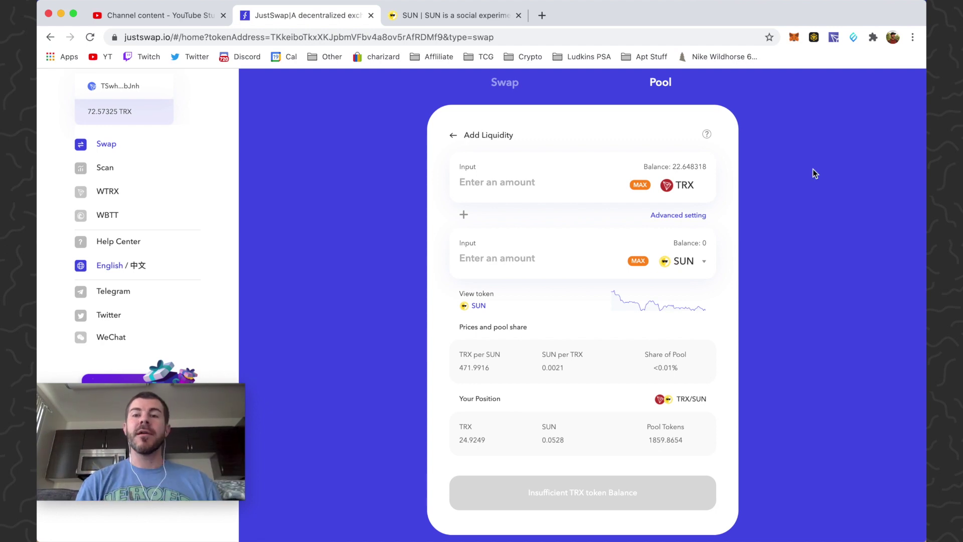
- Refresh TronLink to see the new S-SUN-TRX LP balance, then return to the pool overview
{"action": "left_click", "coordinate": [833, 38]}
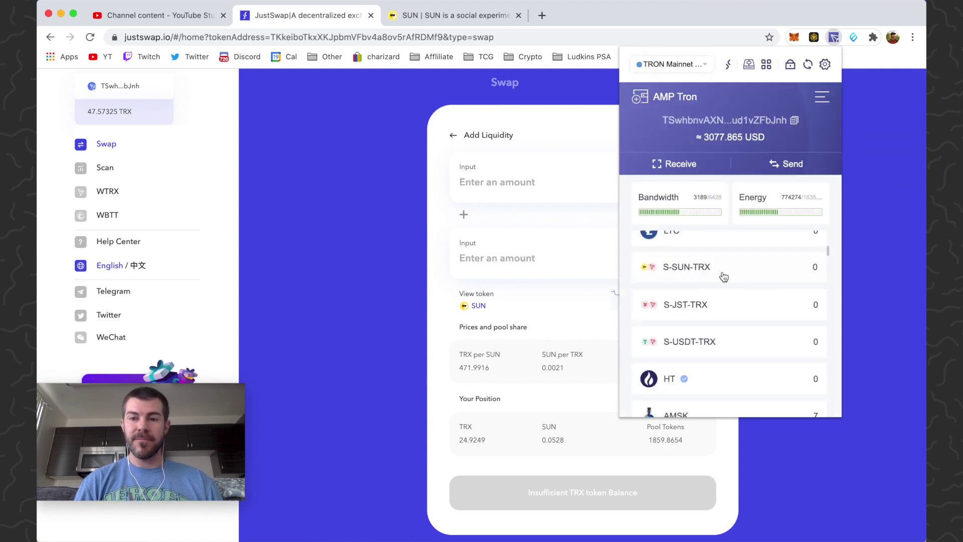
{"action": "left_click", "coordinate": [807, 64]}
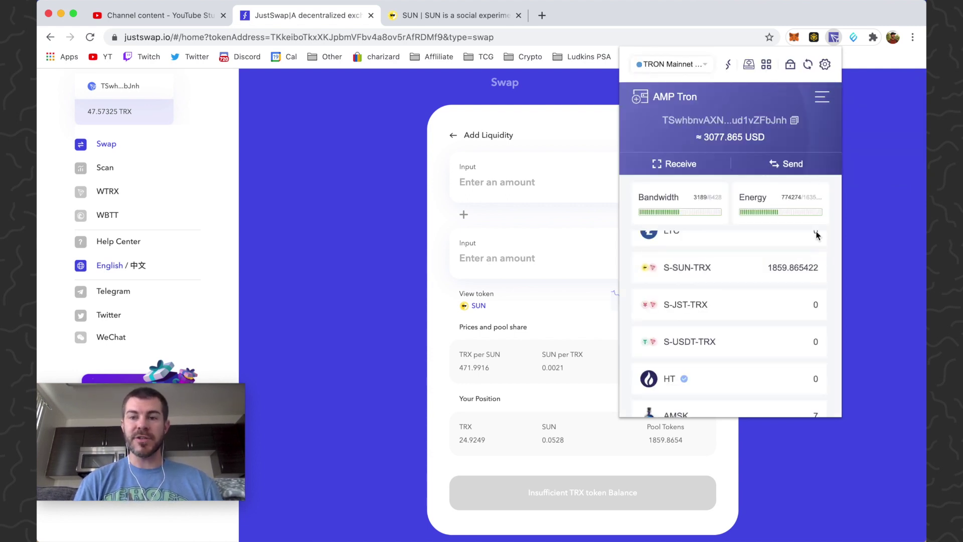
{"action": "left_click", "coordinate": [780, 272]}
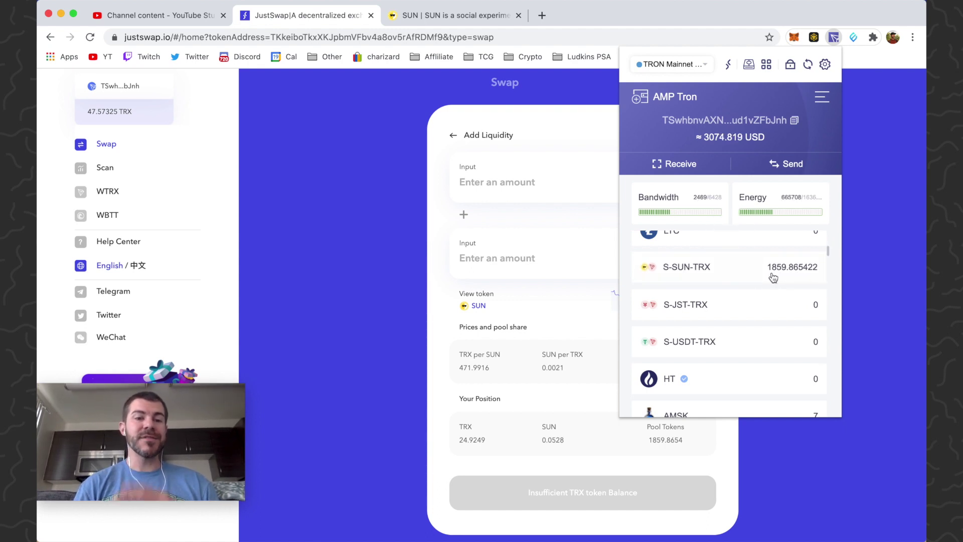
{"action": "key", "text": "Escape"}
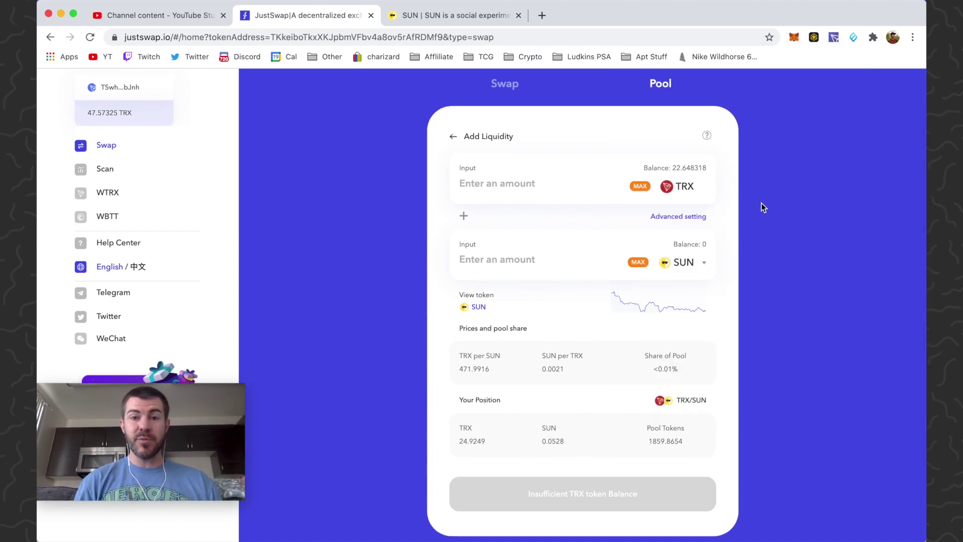
{"action": "left_click", "coordinate": [452, 135]}
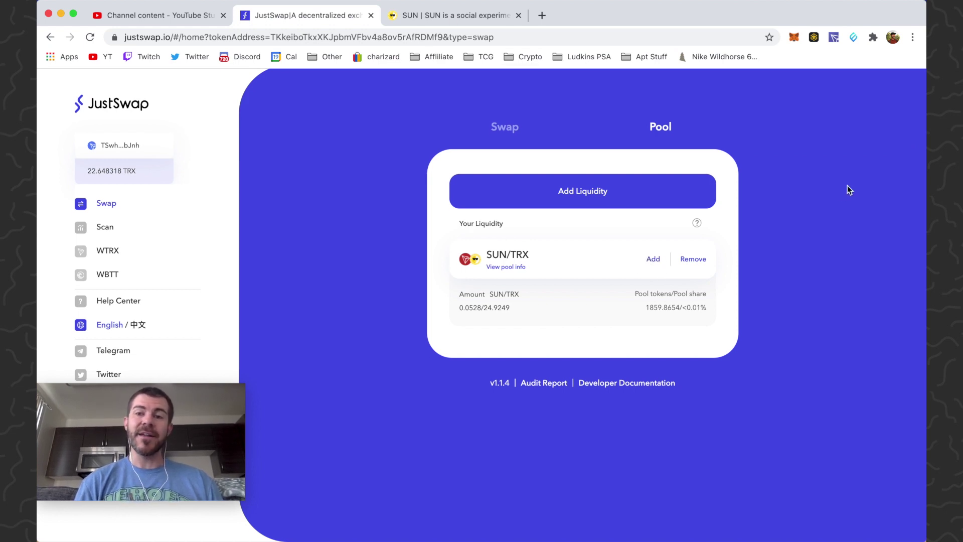
{"action": "scroll", "coordinate": [847, 185], "scroll_direction": "up", "scroll_amount": 1}
- Stake the MAX 1,859.865 SUN-TRX LP on SUN.io, approve in TronLink, and close the dialogs
{"action": "left_click", "coordinate": [454, 15]}
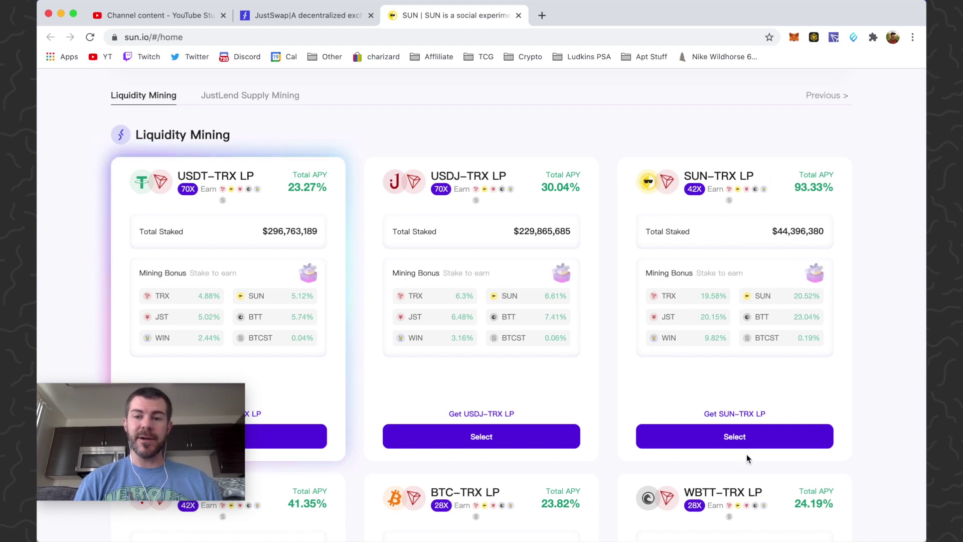
{"action": "left_click", "coordinate": [769, 442]}
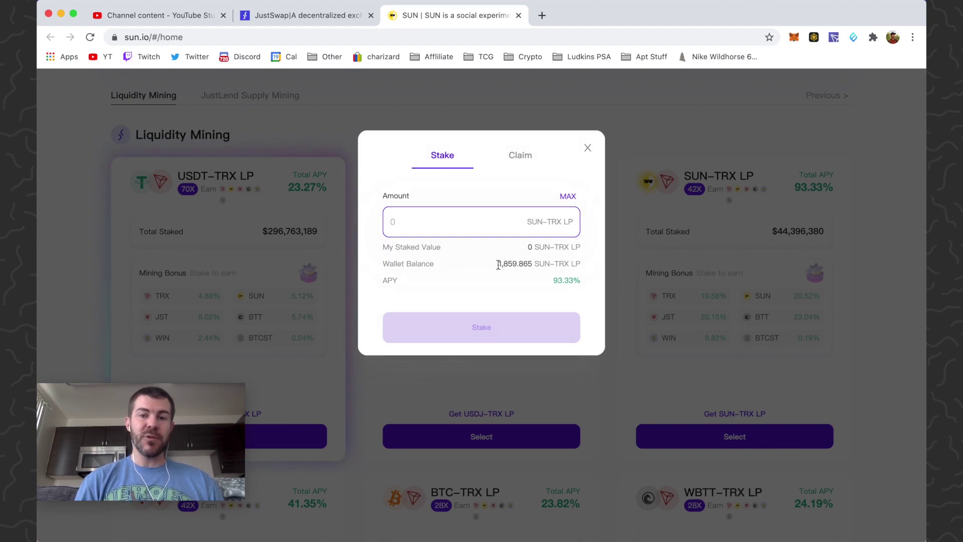
{"action": "left_click", "coordinate": [566, 197]}
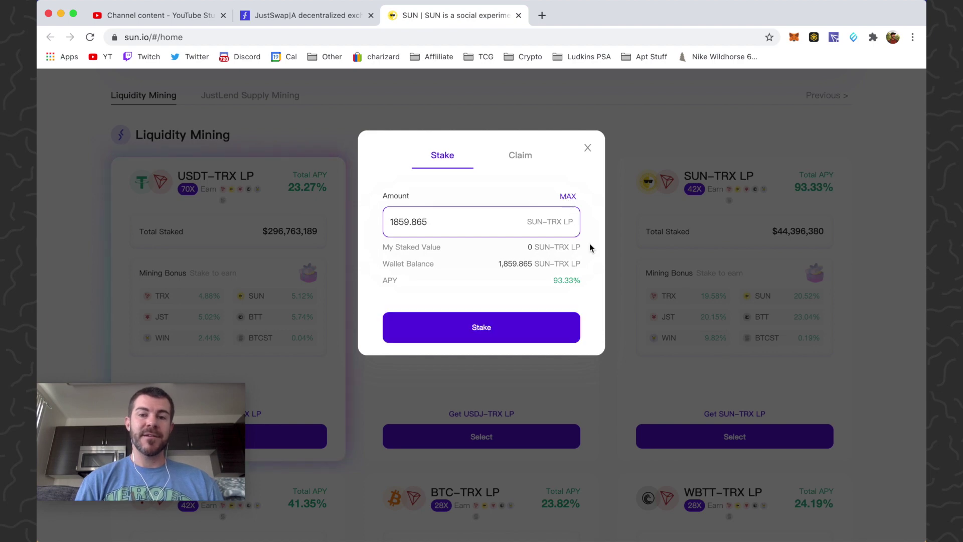
{"action": "left_click", "coordinate": [483, 328]}
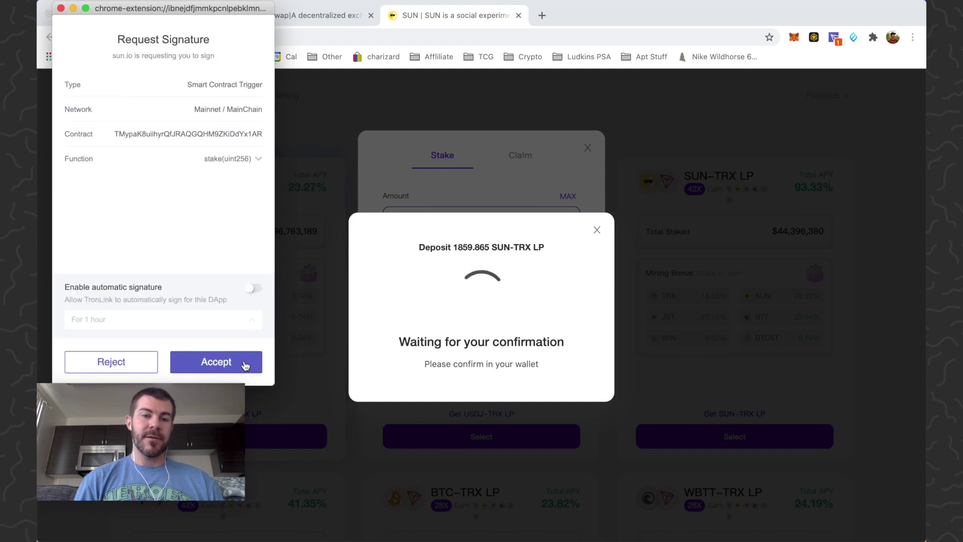
{"action": "left_click", "coordinate": [244, 363]}
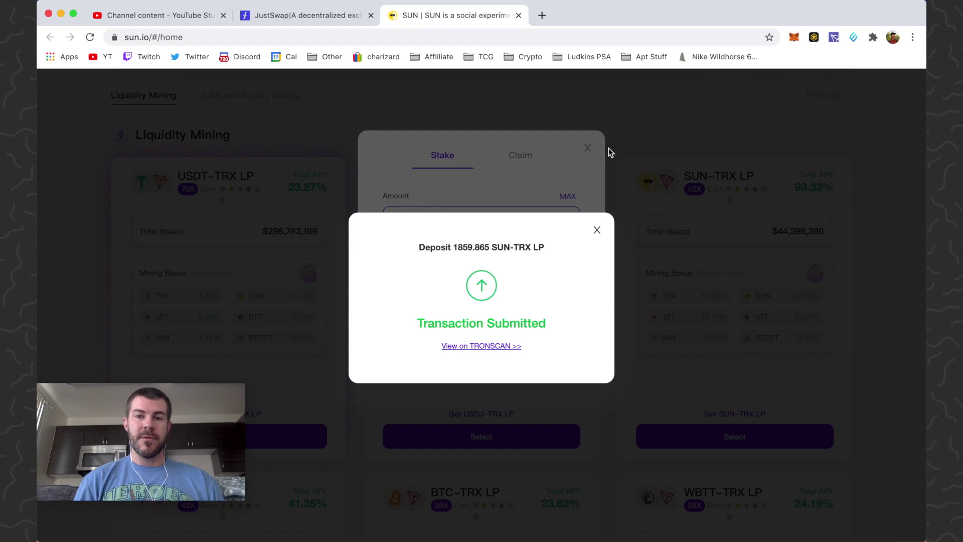
{"action": "left_click", "coordinate": [624, 151]}
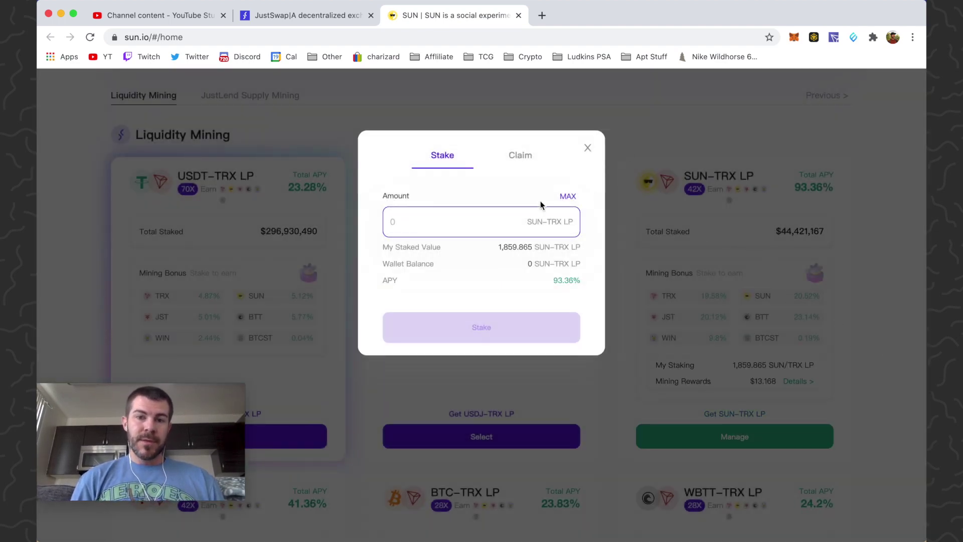
{"action": "key", "text": "Escape"}
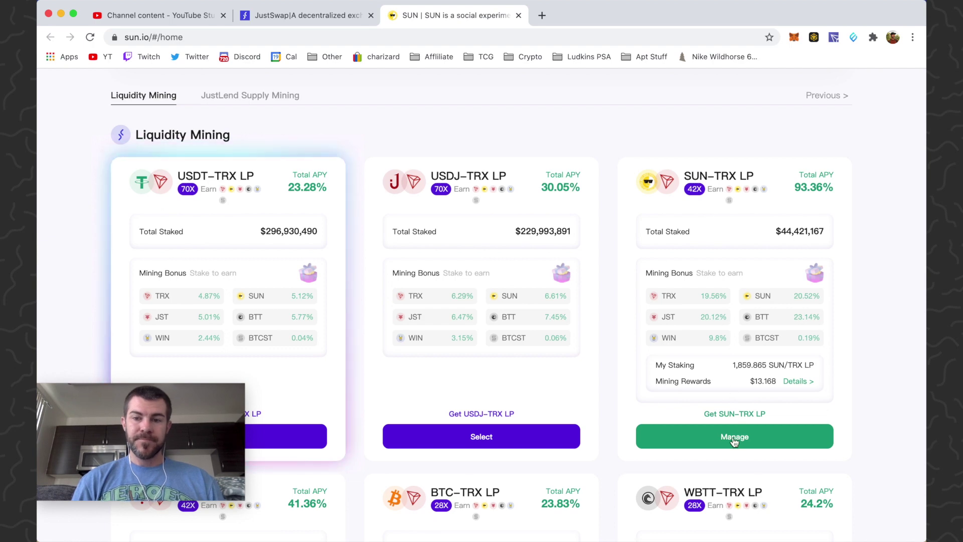
{"action": "left_click", "coordinate": [750, 437]}
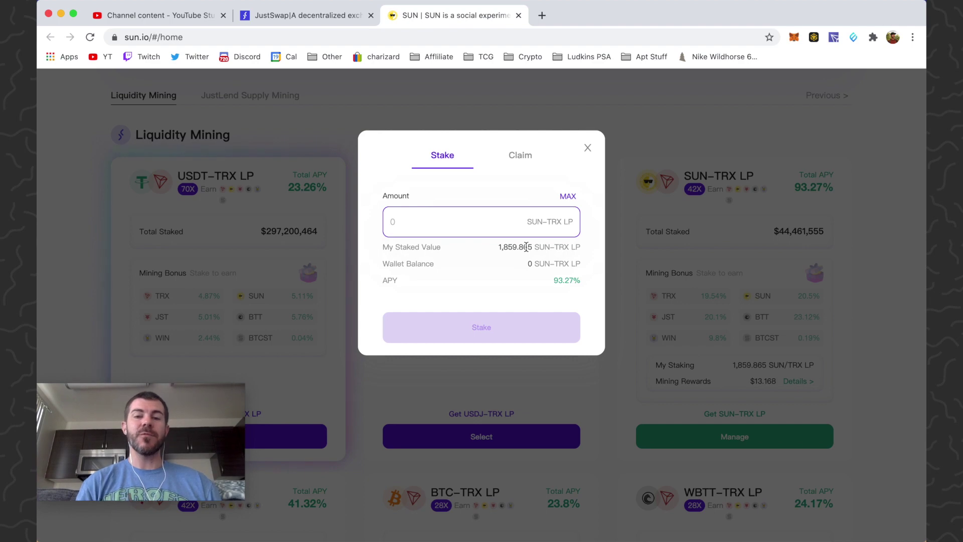
{"action": "left_click", "coordinate": [597, 152]}
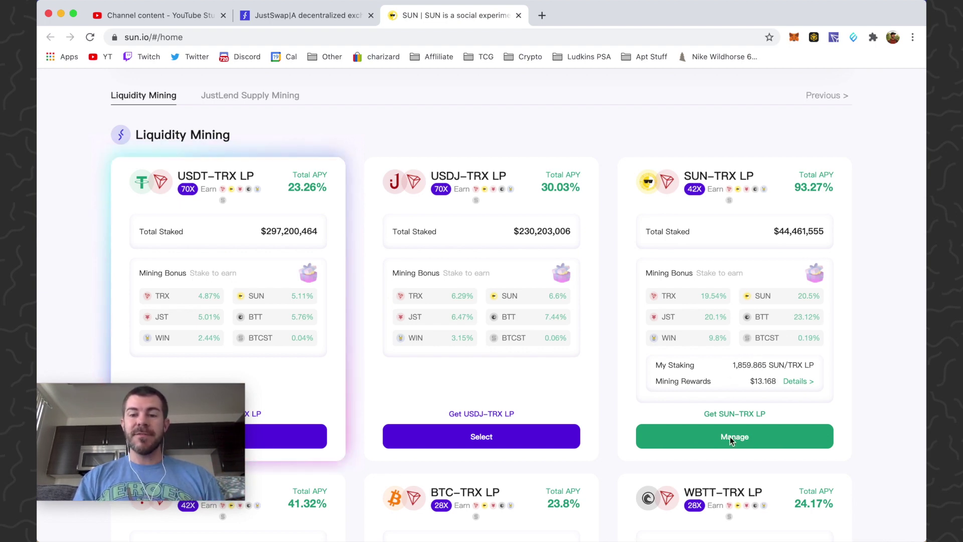
{"action": "left_click", "coordinate": [744, 436]}
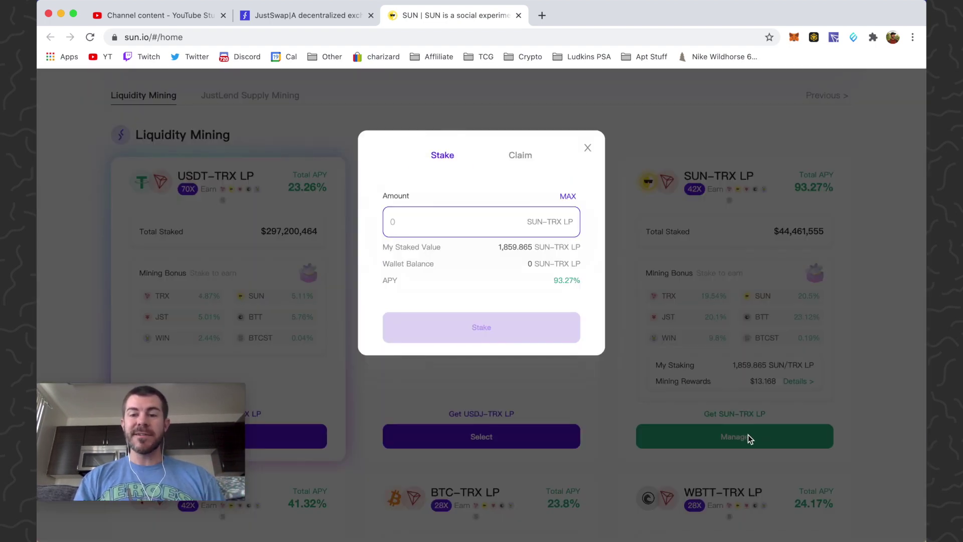
{"action": "left_click", "coordinate": [522, 156]}
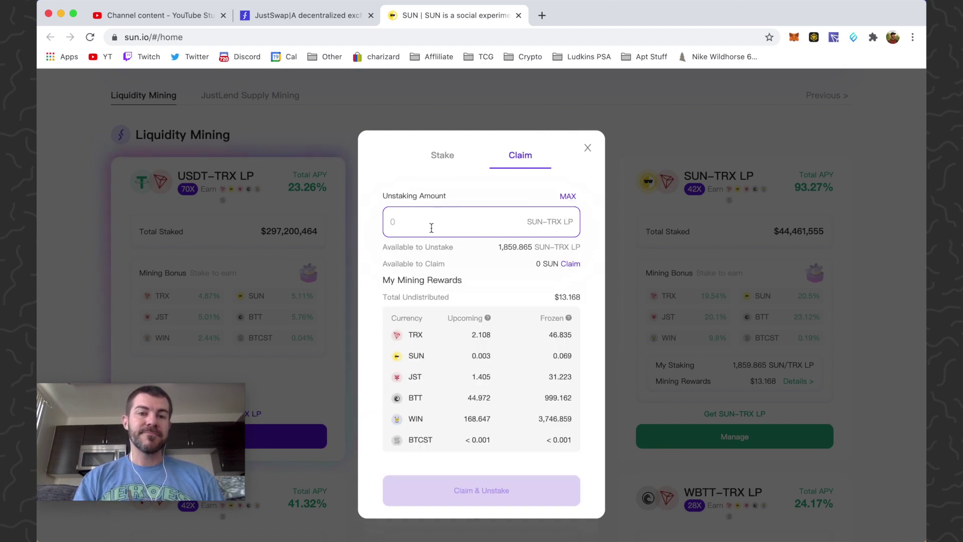
{"action": "type", "text": "1859.865"}
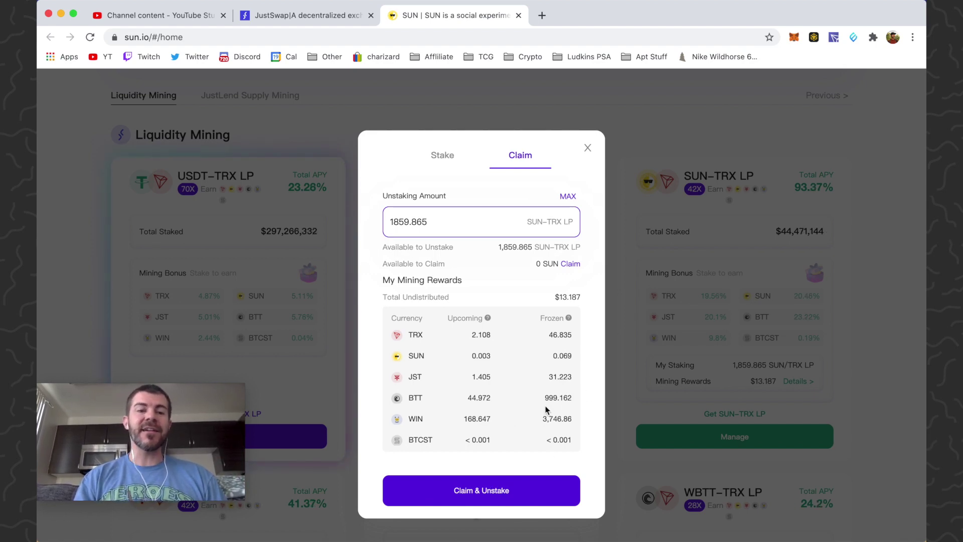
{"action": "left_click", "coordinate": [587, 147]}
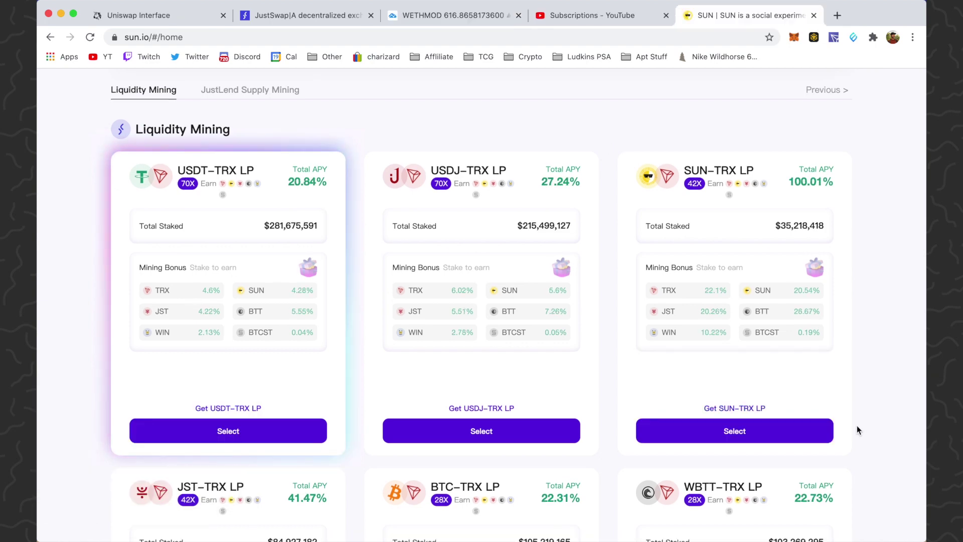
- Open the SUN-TRX LP panel's Claim tab and view the Upcoming and Frozen reward details
{"action": "left_click", "coordinate": [737, 434]}
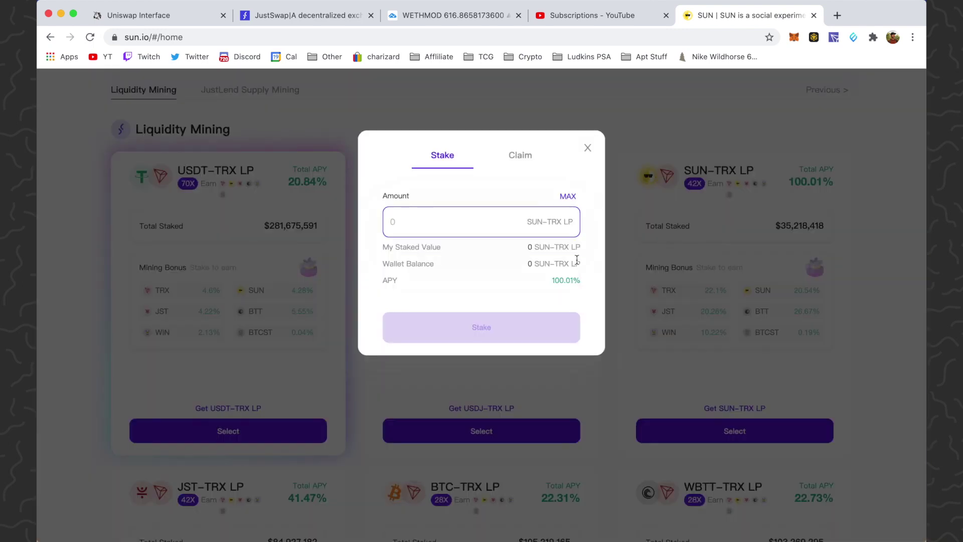
{"action": "left_click", "coordinate": [515, 160]}
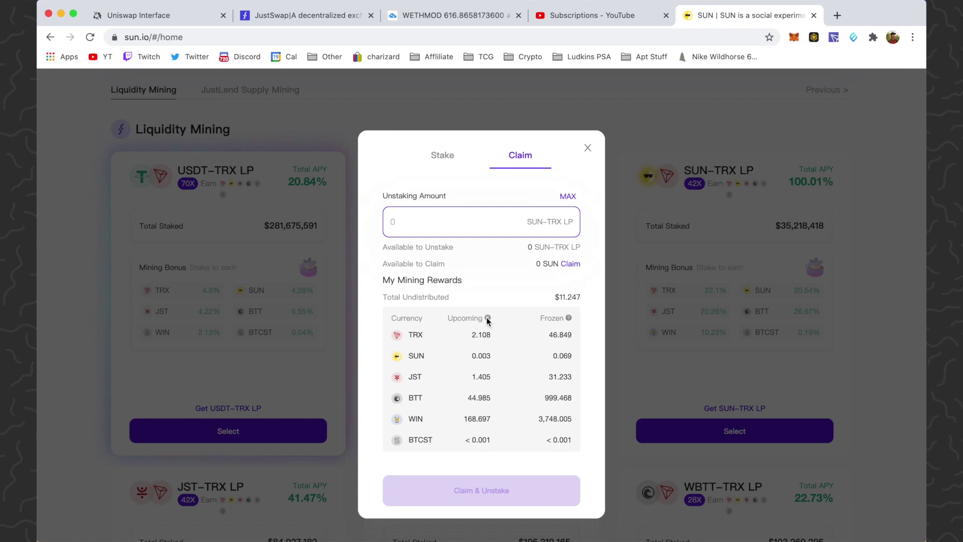
{"action": "mouse_move", "coordinate": [487, 318]}
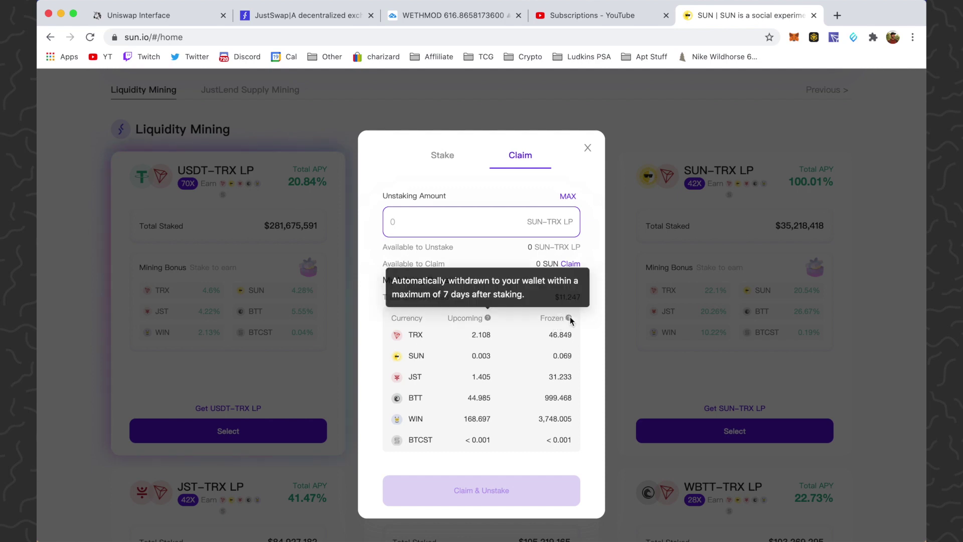
{"action": "mouse_move", "coordinate": [568, 318]}
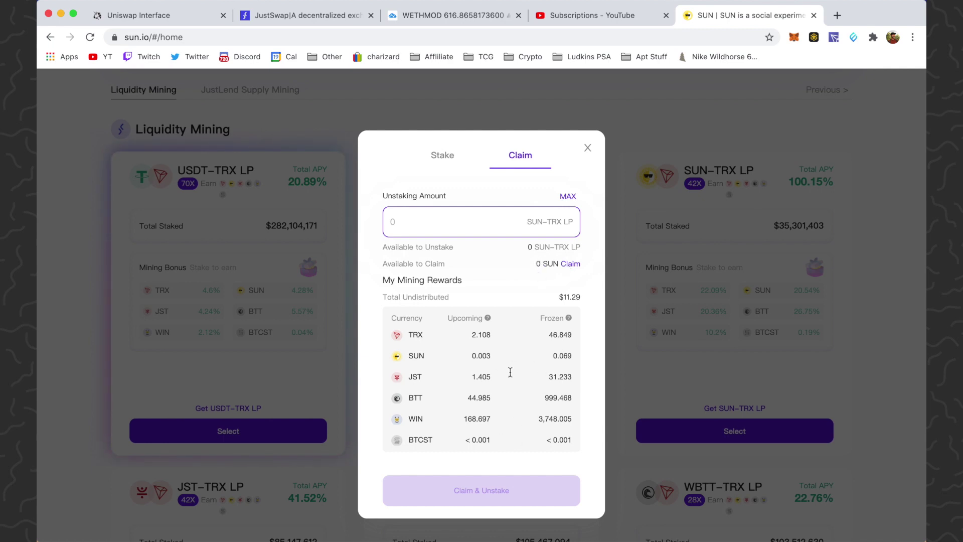
- Close the claim panel and scroll down to the JustLend Supply Mining pools
{"action": "key", "text": "Escape"}
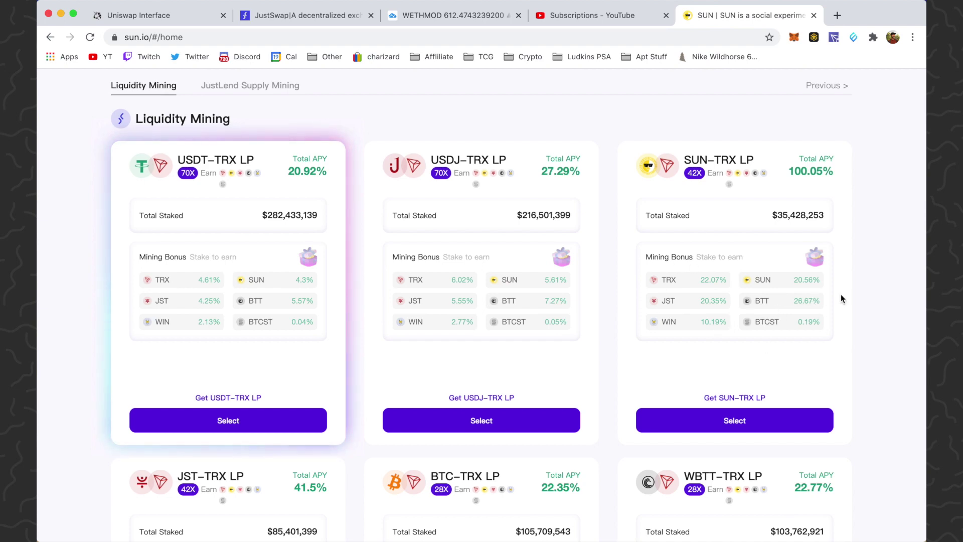
{"action": "scroll", "coordinate": [752, 258], "scroll_direction": "down", "scroll_amount": 13}
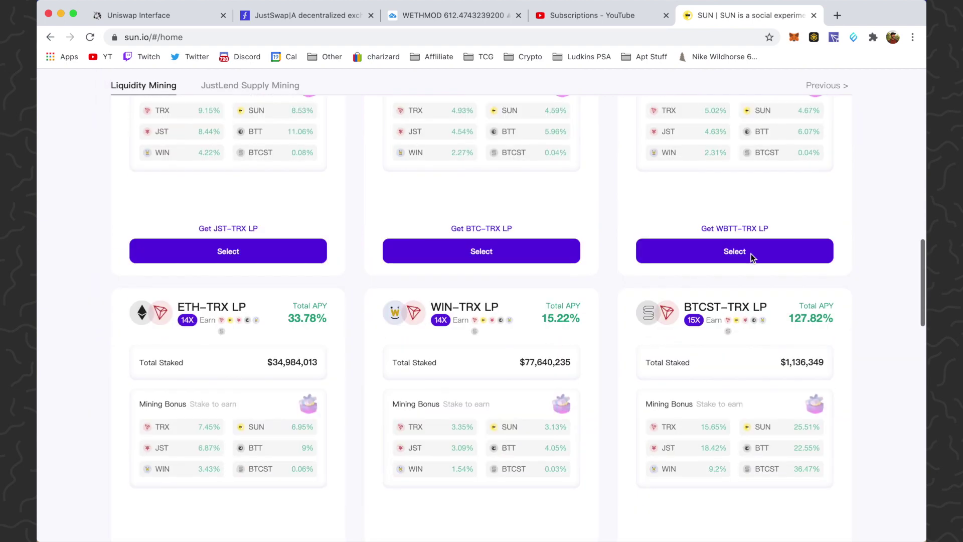
{"action": "scroll", "coordinate": [750, 257], "scroll_direction": "down", "scroll_amount": 6}
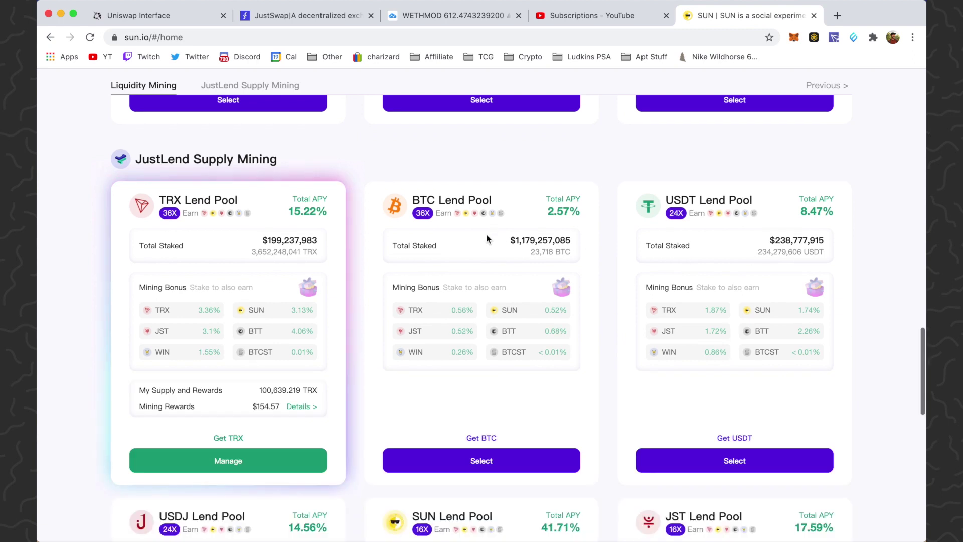
{"action": "scroll", "coordinate": [222, 334], "scroll_direction": "down", "scroll_amount": 1}
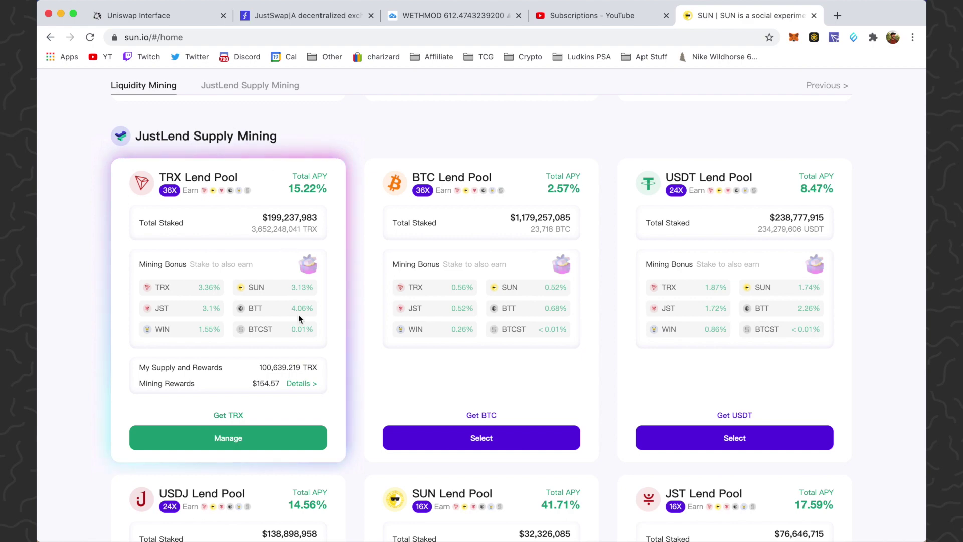
{"action": "scroll", "coordinate": [299, 423], "scroll_direction": "down", "scroll_amount": 5}
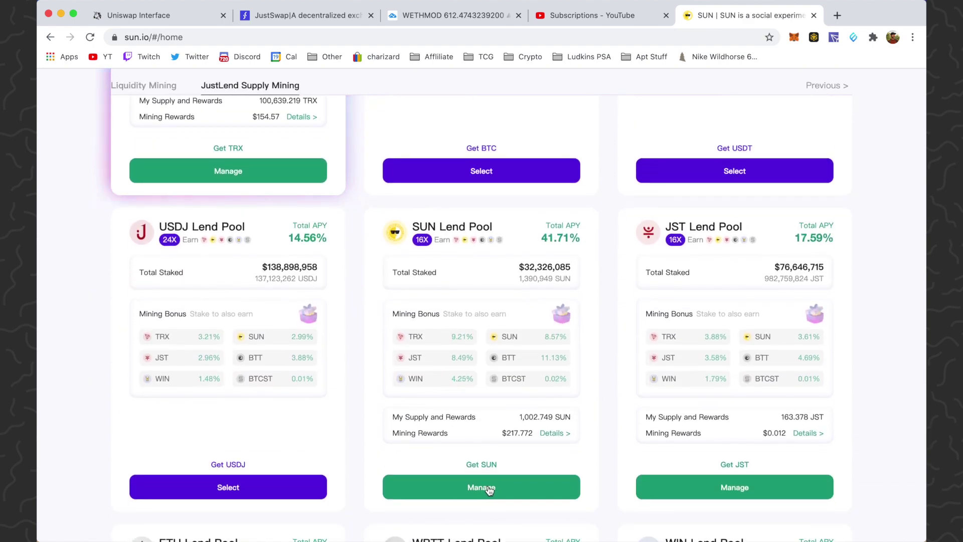
- Open and close the SUN Lend Pool's Manage panel, then return to the Liquidity Mining cards
{"action": "left_click", "coordinate": [489, 490]}
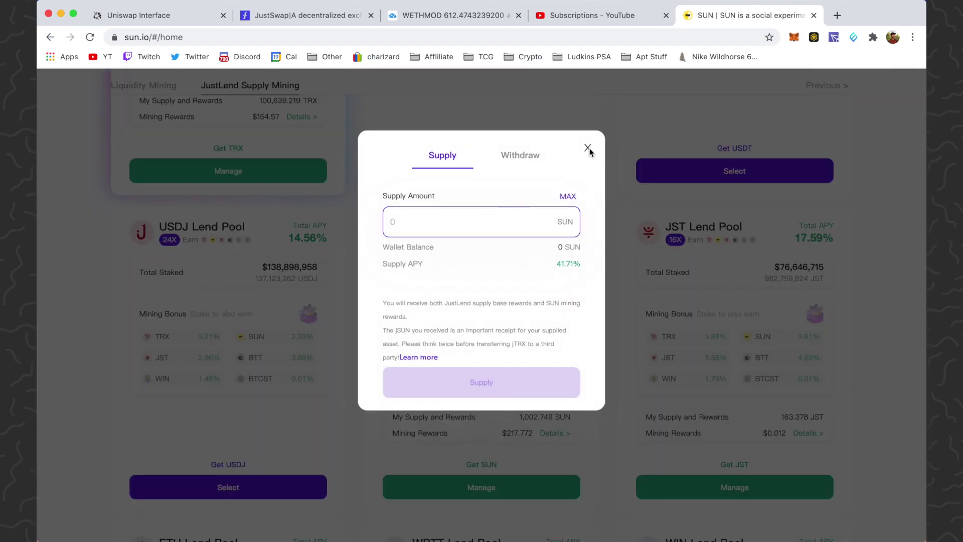
{"action": "left_click", "coordinate": [612, 279]}
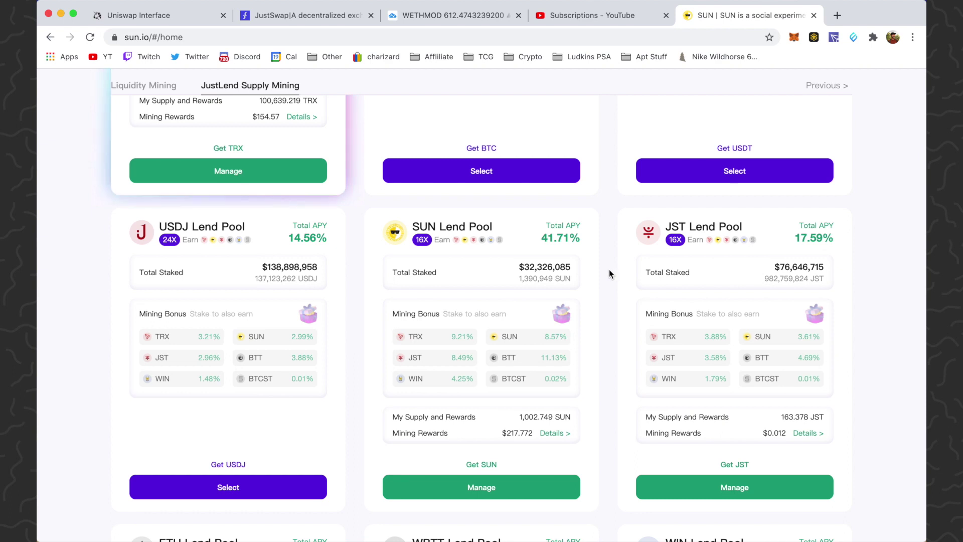
{"action": "mouse_move", "coordinate": [540, 240]}
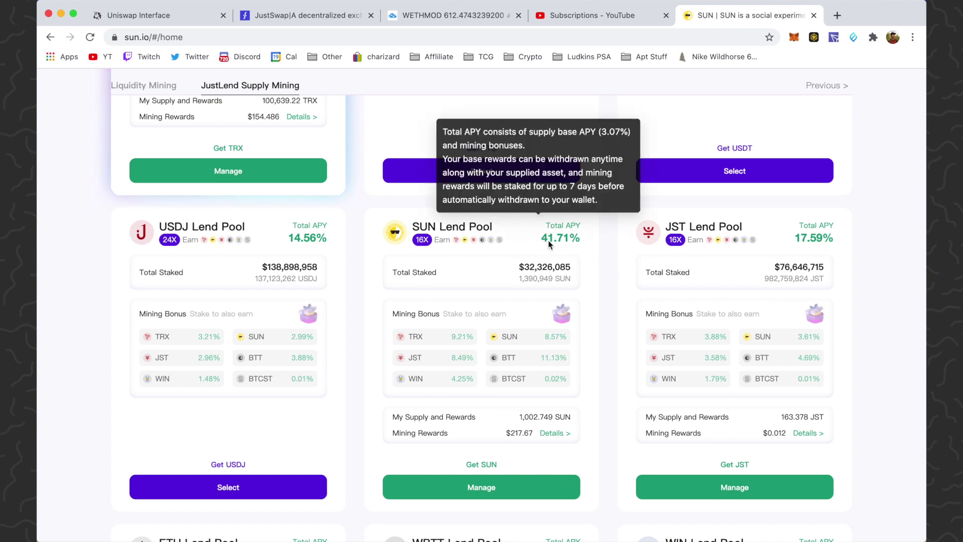
{"action": "scroll", "coordinate": [606, 249], "scroll_direction": "up", "scroll_amount": 20}
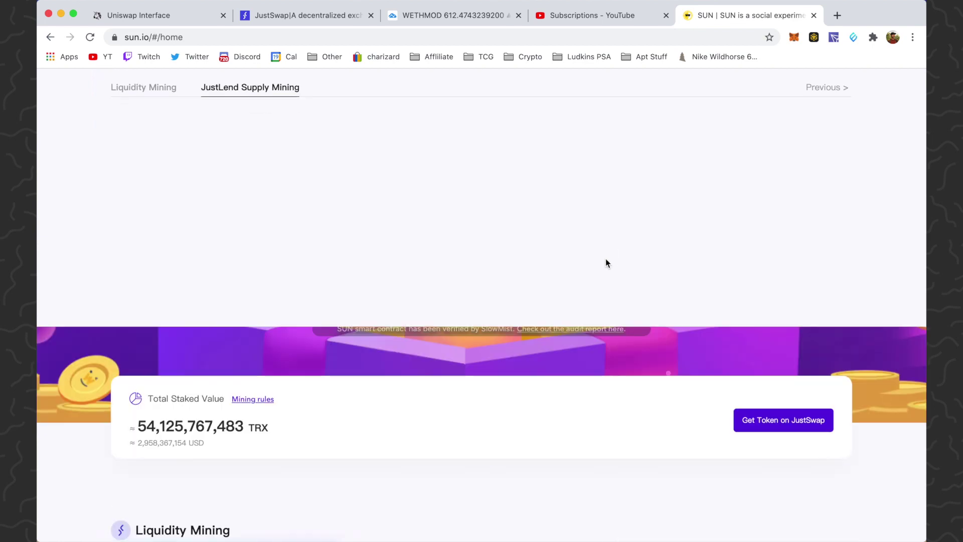
{"action": "scroll", "coordinate": [606, 262], "scroll_direction": "down", "scroll_amount": 3}
{"action": "scroll", "coordinate": [605, 261], "scroll_direction": "down", "scroll_amount": 4}
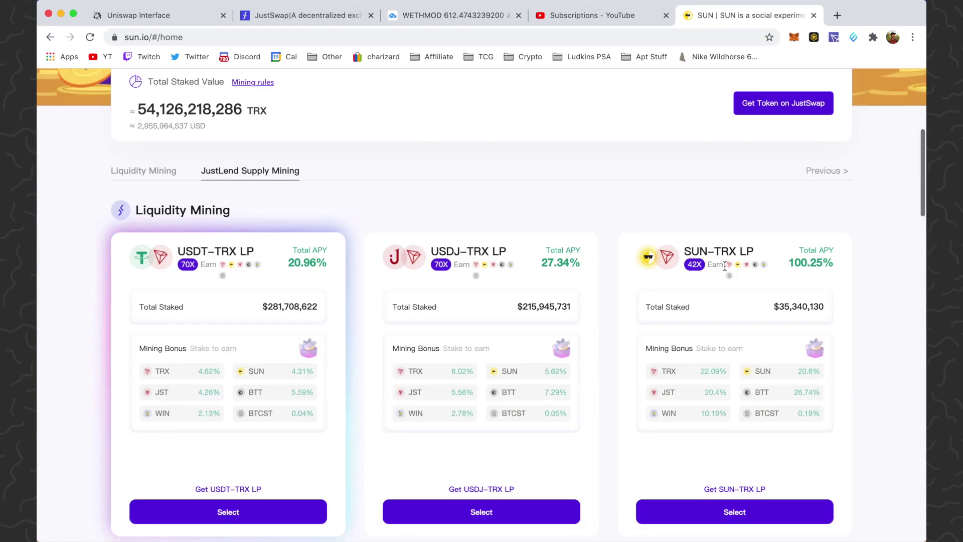